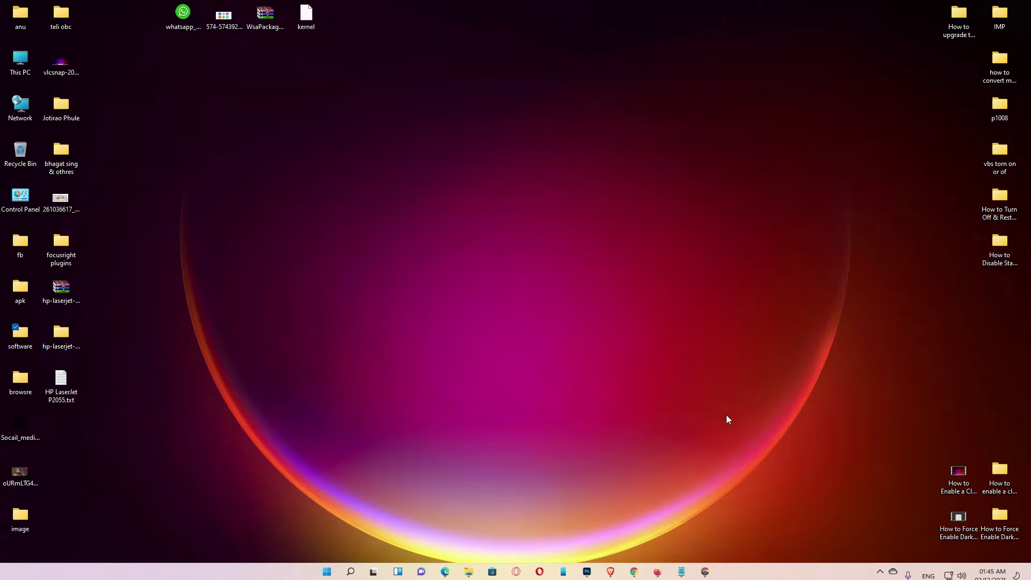
- From the Notepad driver notes, select the 64-bit MEGA link and open its HP driver folder
left_click(682, 571)
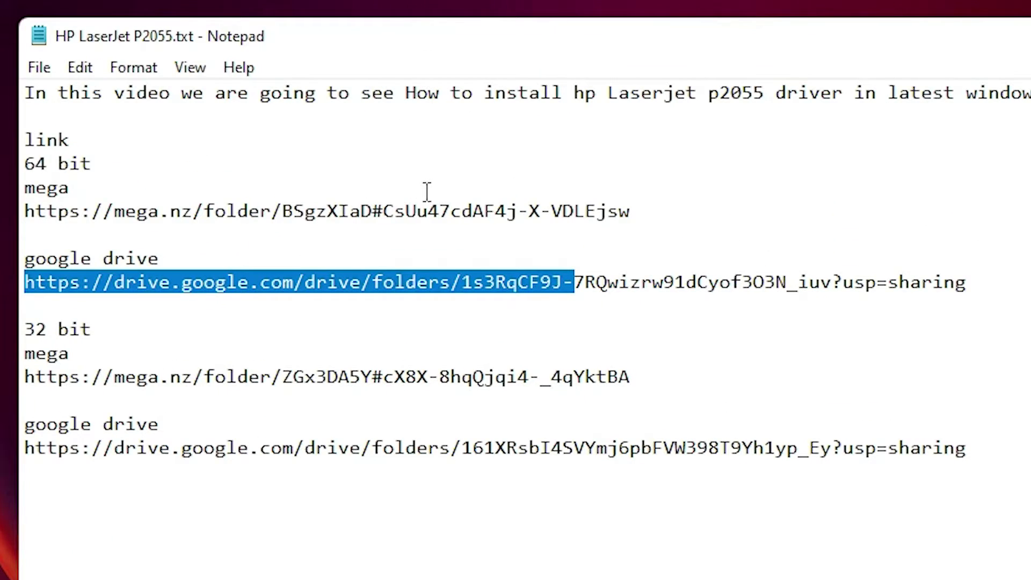
left_click_drag(653, 213, 24, 212)
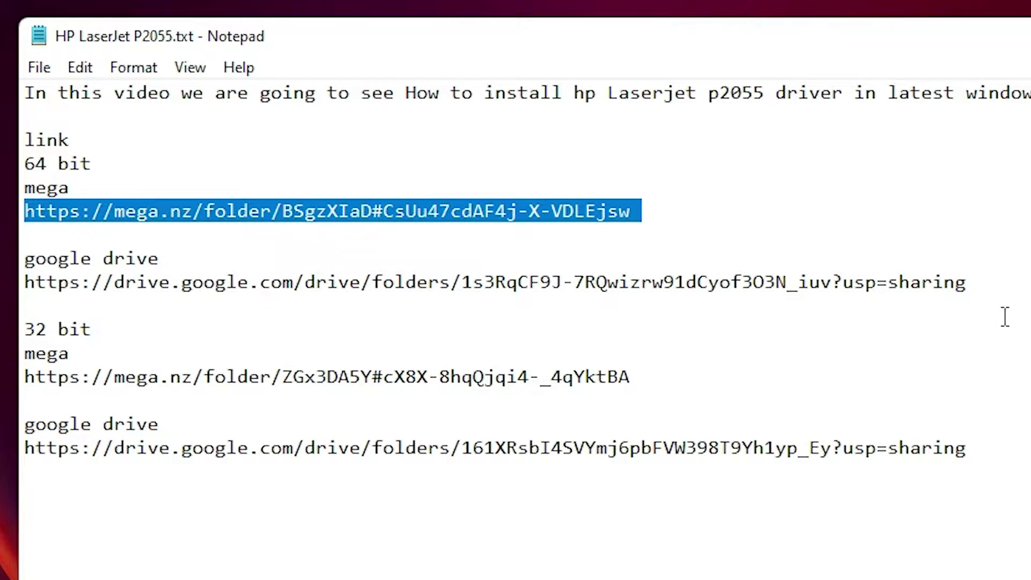
left_click_drag(1023, 290, 26, 283)
left_click_drag(655, 215, 25, 234)
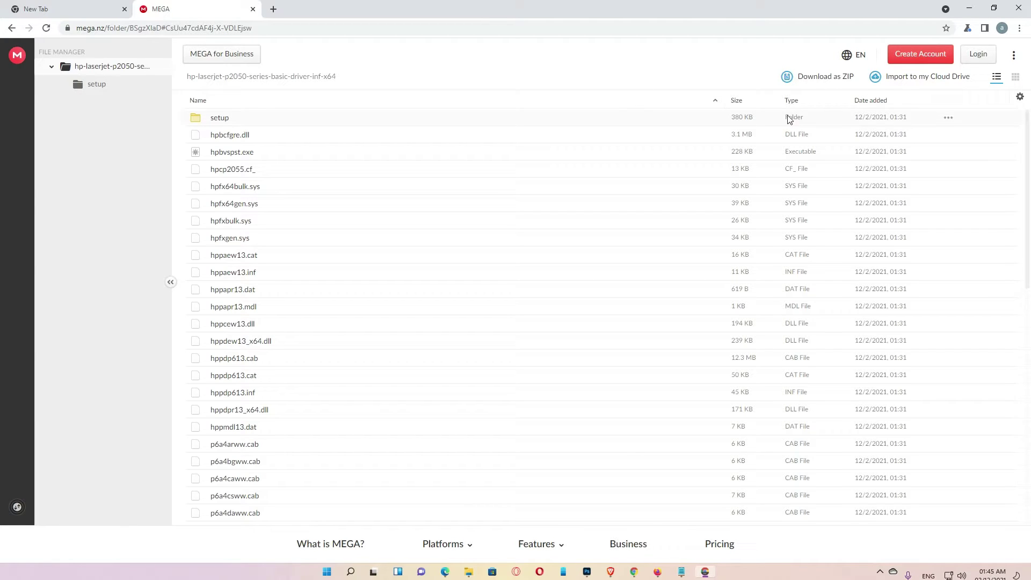
- Download the hp-laserjet-p2050 x64 MEGA folder as a ZIP, saving Archive-dcdf.zip (17.0 MB)
left_click(807, 79)
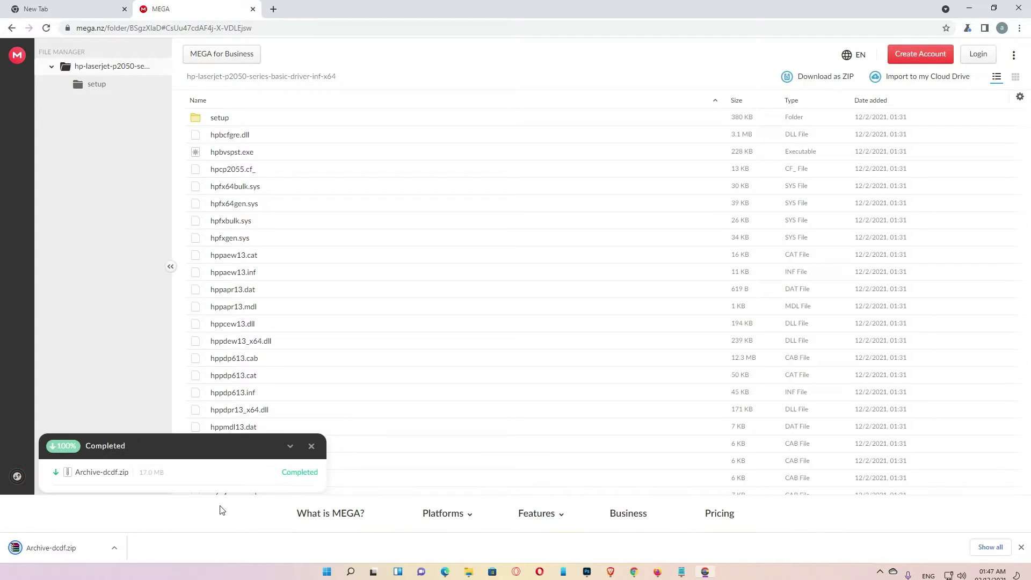
- Find Archive-dcdf.zip in Downloads, copy it onto the desktop and minimize the other windows
left_click(991, 548)
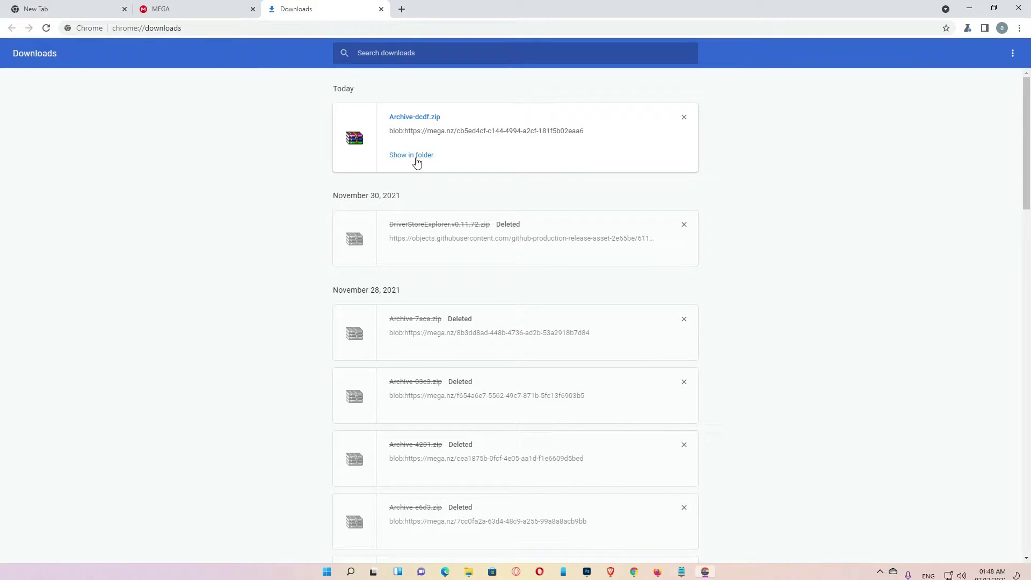
left_click(416, 156)
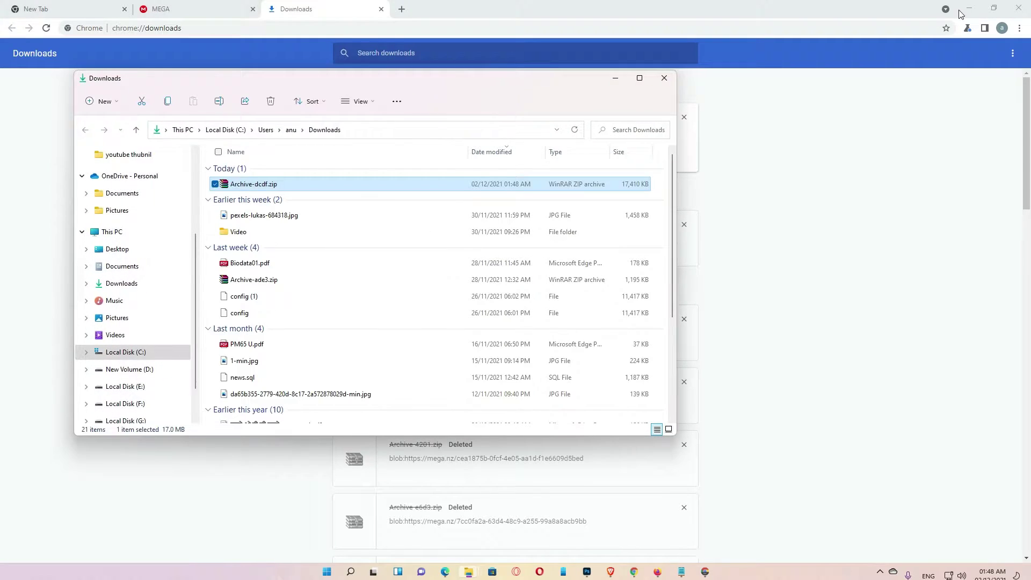
left_click(970, 8)
left_click_drag(428, 90, 659, 65)
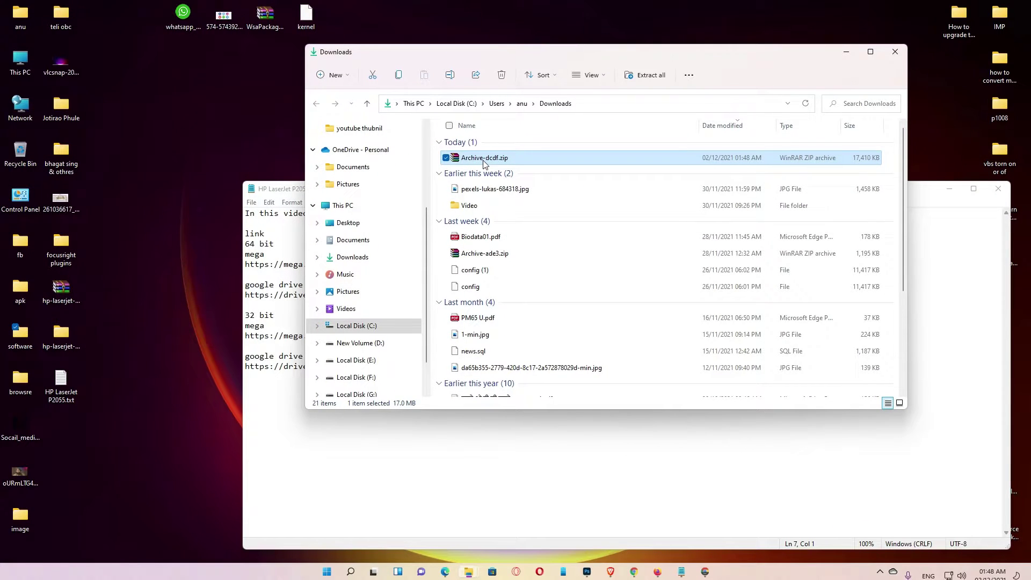
left_click_drag(485, 164, 185, 312)
left_click(949, 188)
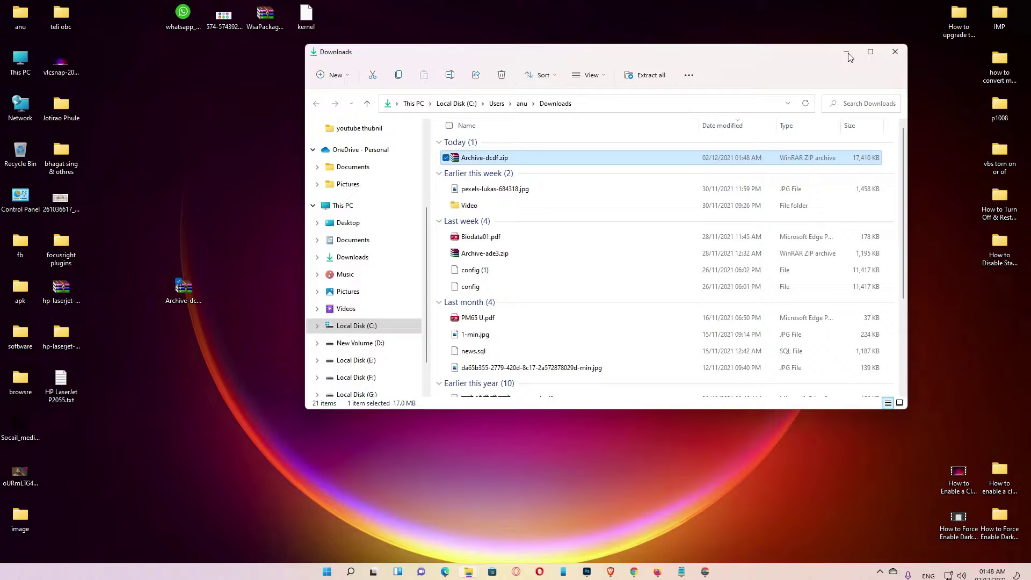
left_click(847, 54)
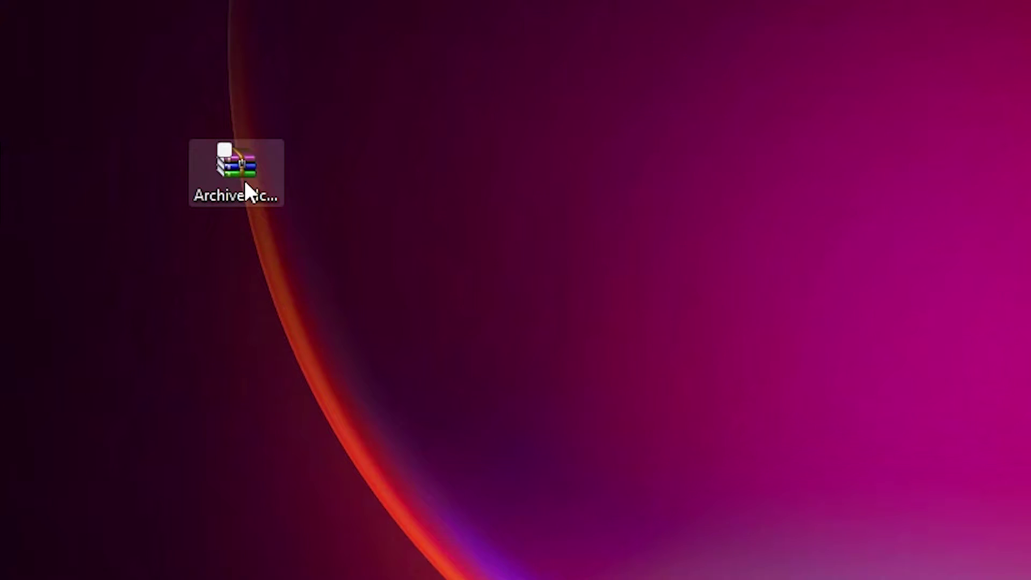
- Extract Archive-dcdf.zip with WinRAR into the Desktop\Archive-dcdf folder
right_click(247, 191)
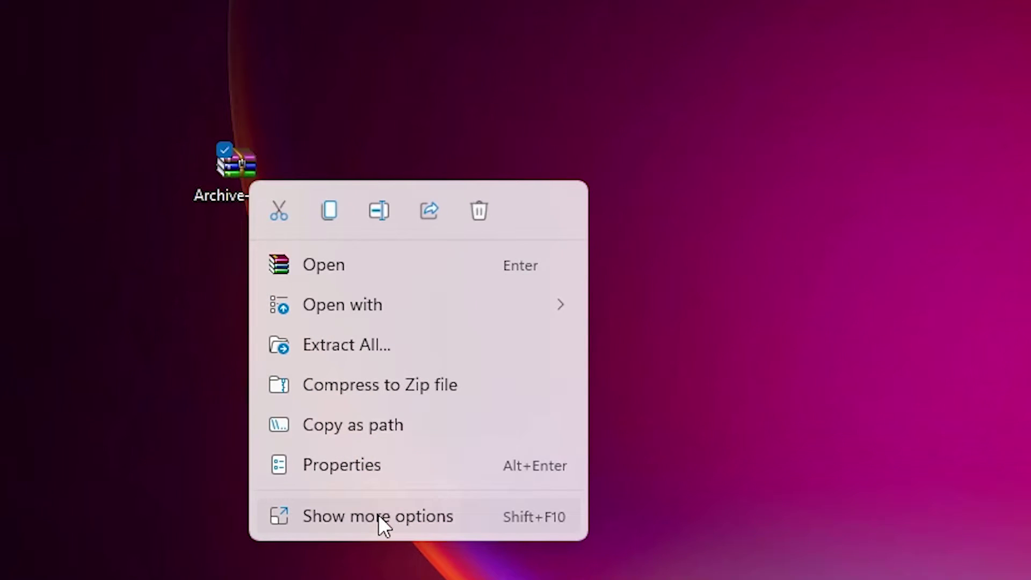
left_click(378, 515)
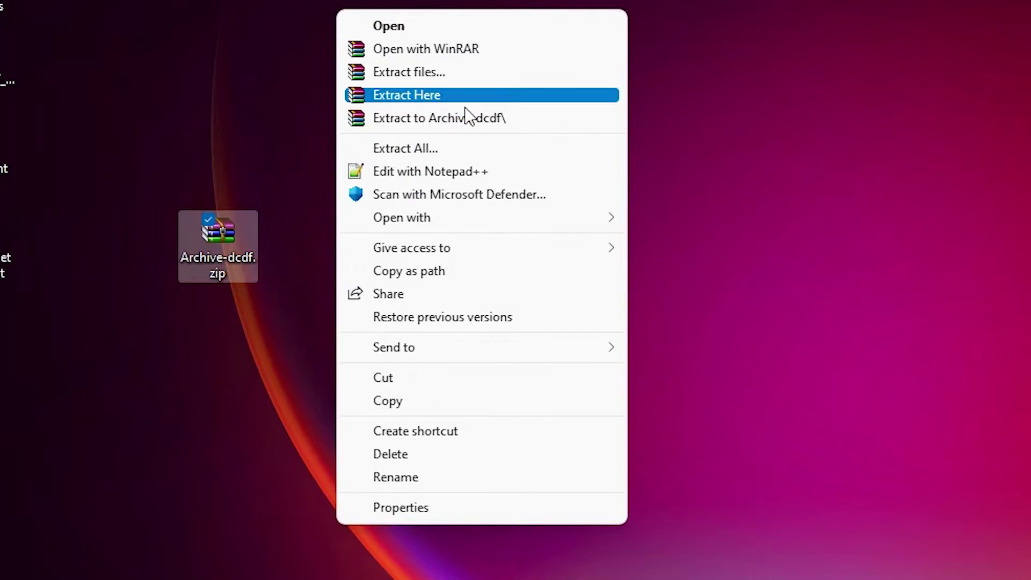
left_click(422, 78)
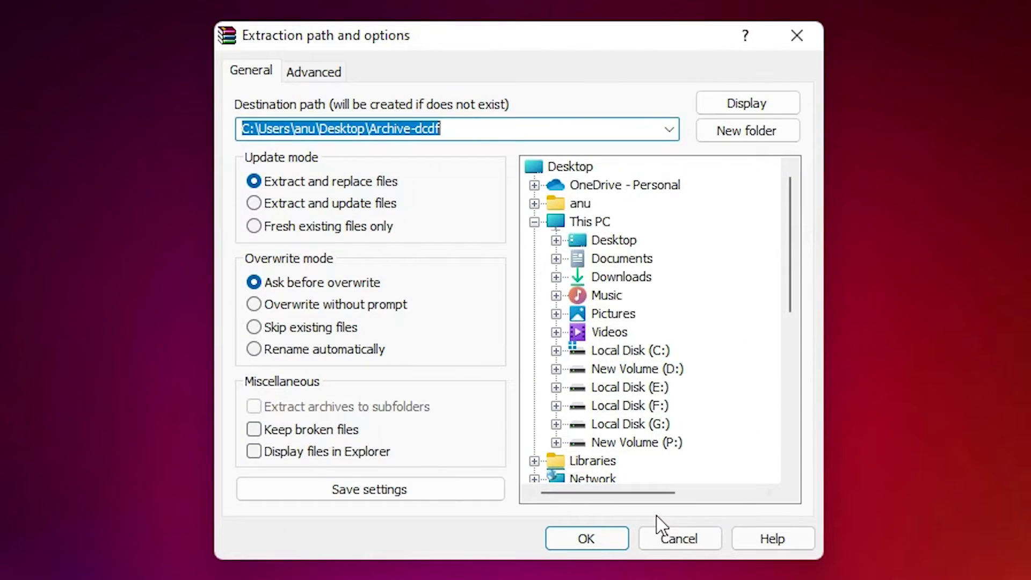
left_click(591, 539)
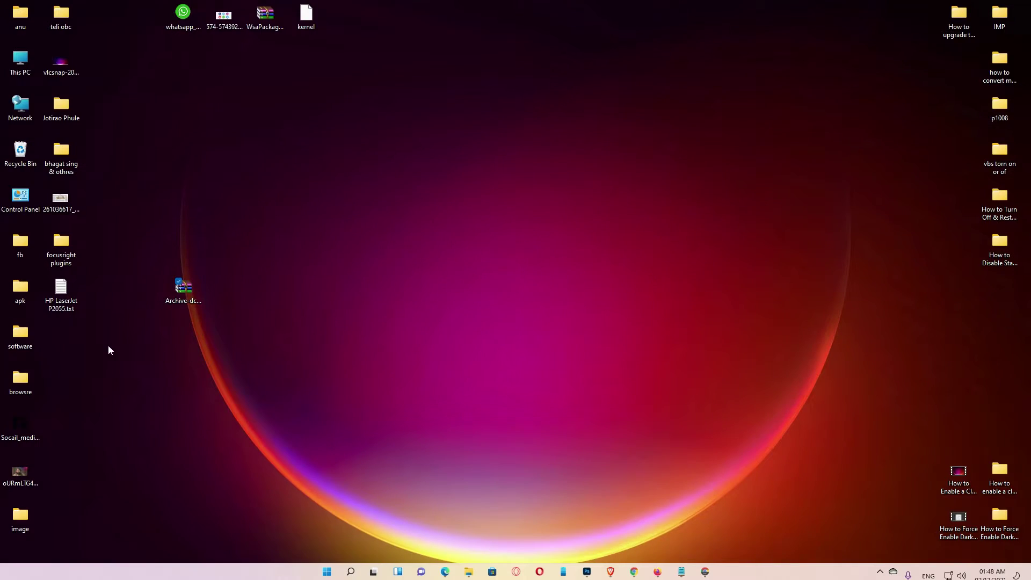
- Tidy the desktop icons and confirm Archive-dcdf holds the 56-item hp-laserjet-p2050 driver folder
left_click_drag(182, 298, 141, 298)
left_click_drag(62, 335, 136, 357)
double_click(137, 344)
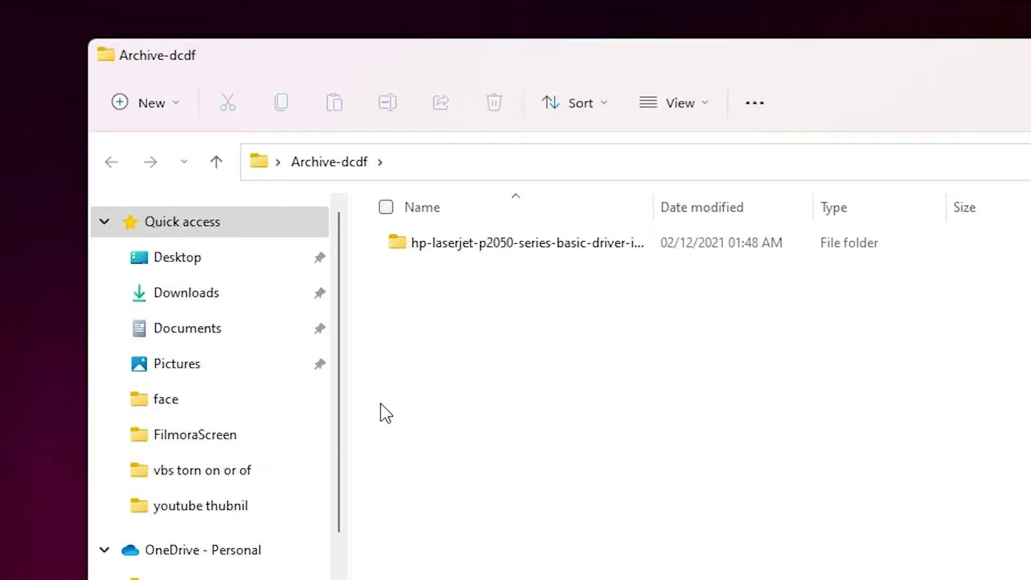
double_click(512, 268)
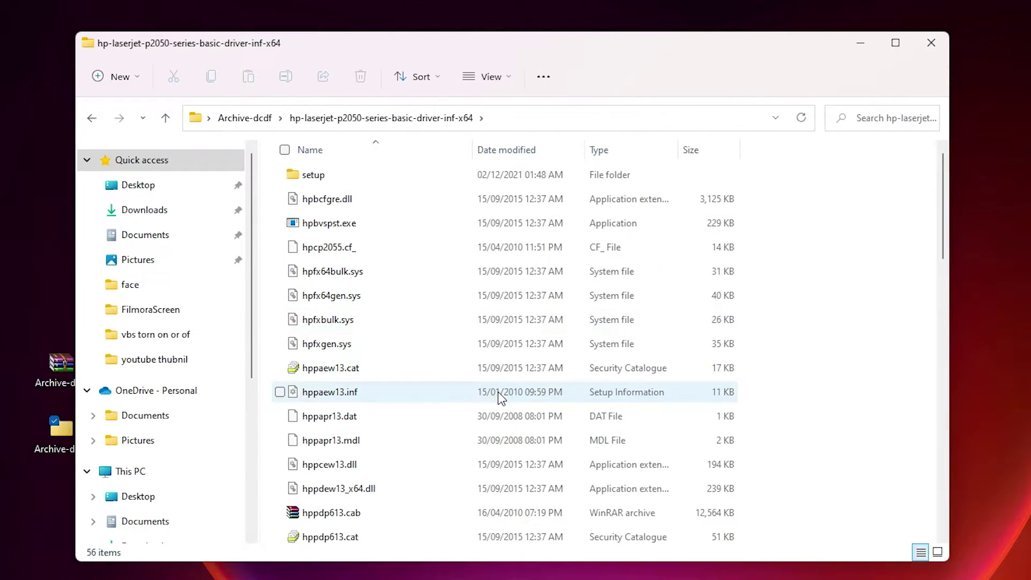
left_click(932, 42)
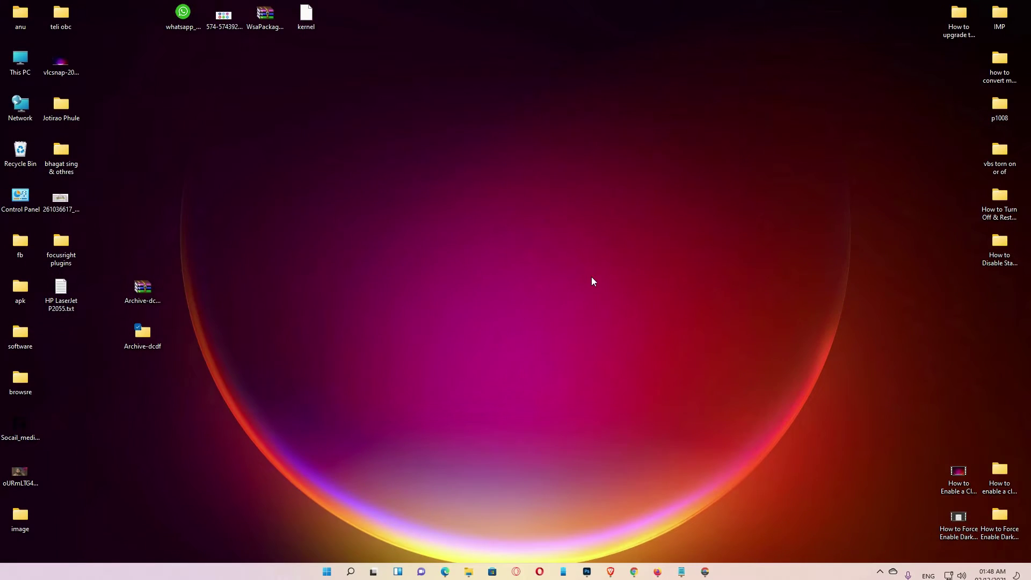
- Launch Control Panel from Start search, go to Devices and Printers, and start Add a printer
left_click(334, 571)
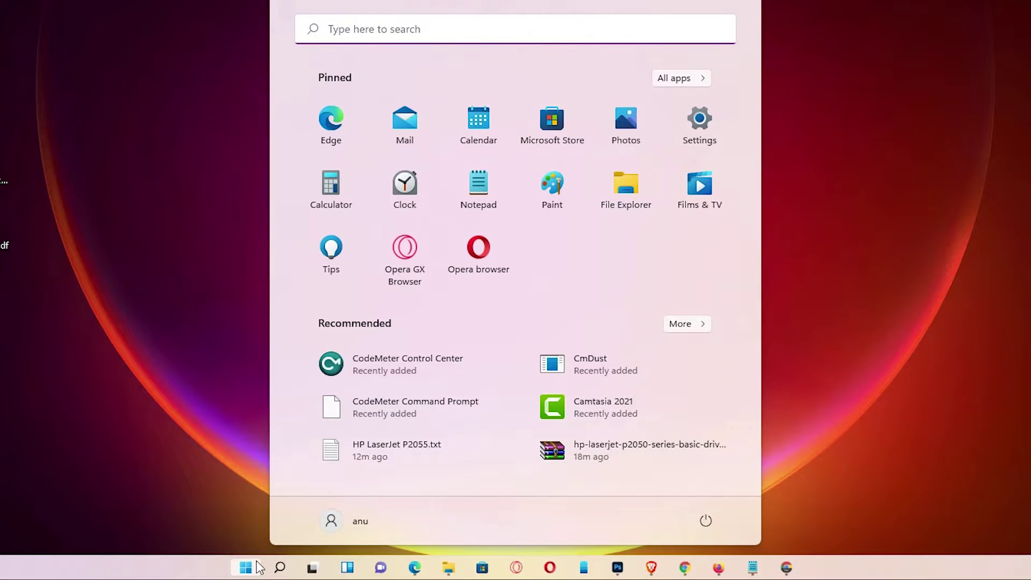
type("co")
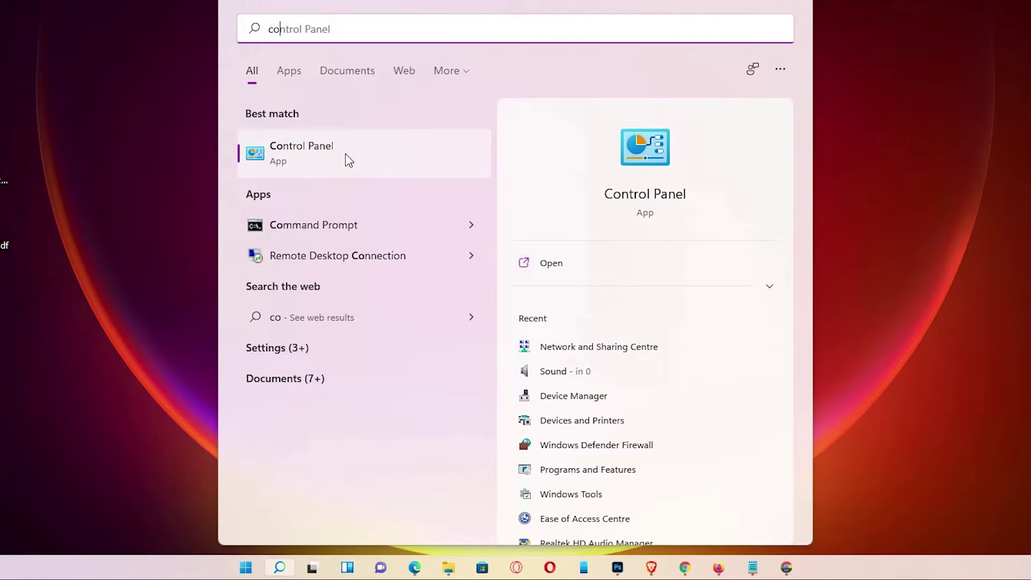
left_click(346, 154)
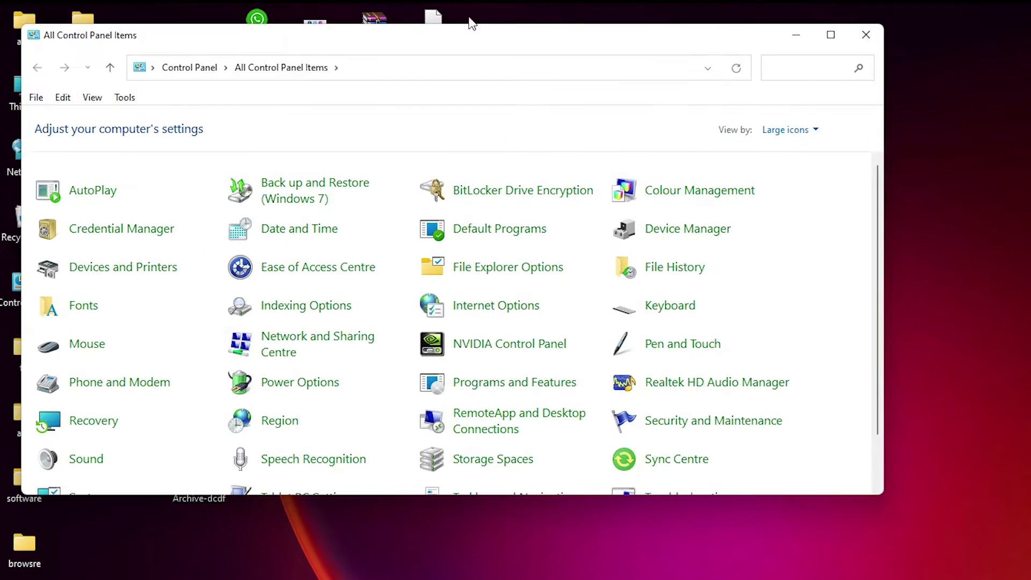
left_click_drag(449, 28, 744, 164)
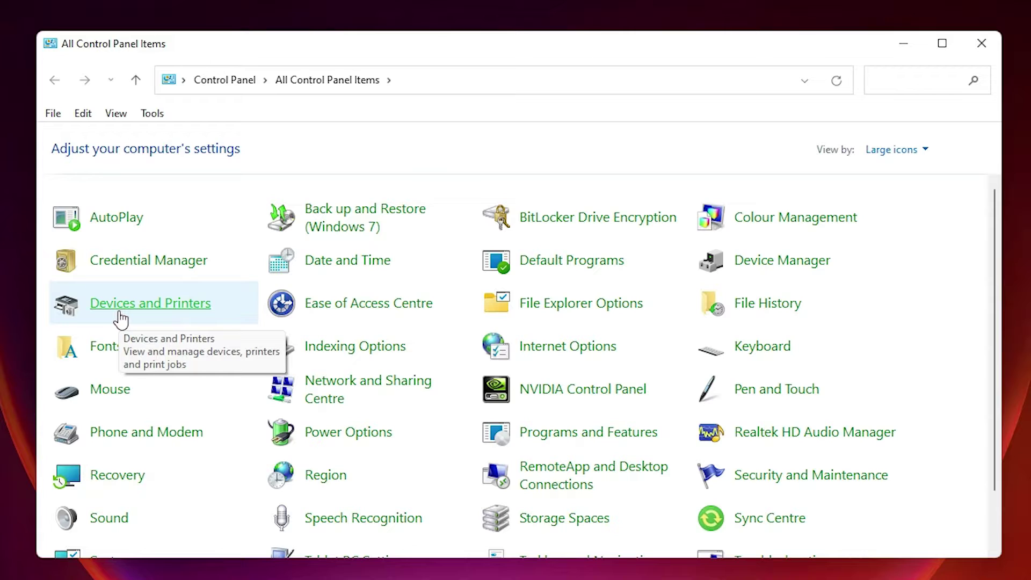
left_click(138, 311)
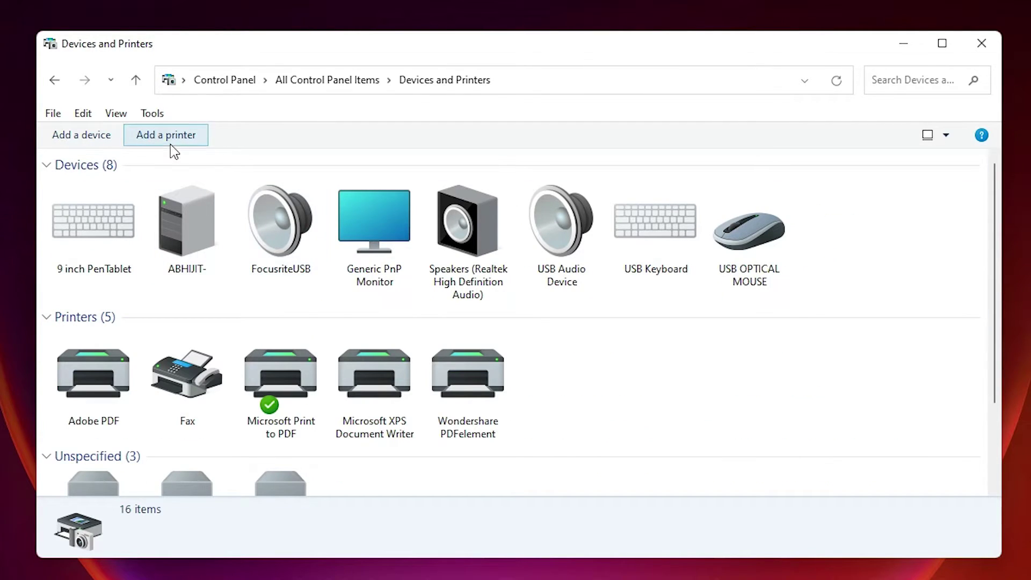
left_click(177, 134)
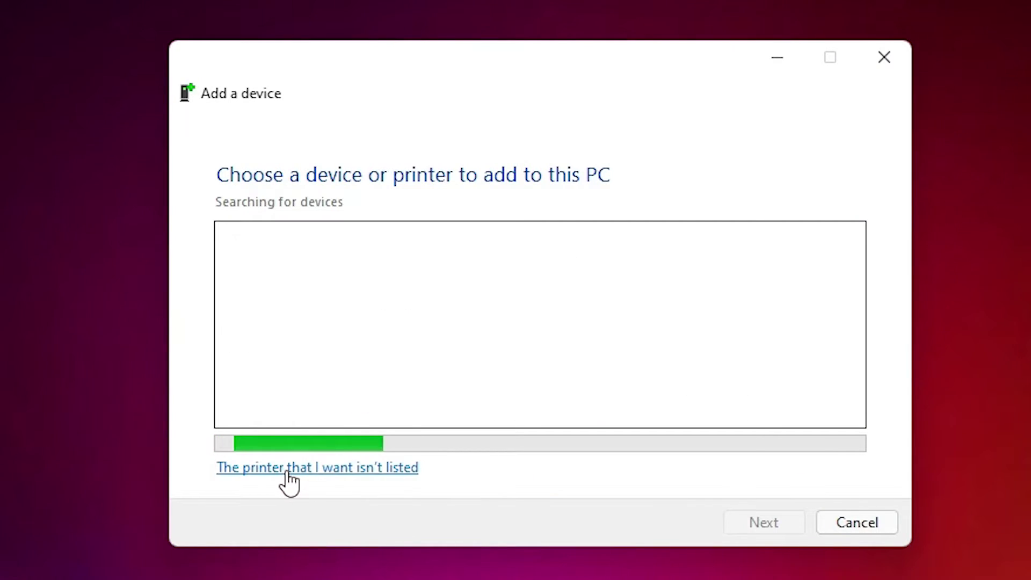
- Mark the printer as not listed and choose to add a local printer with manual settings
left_click(370, 486)
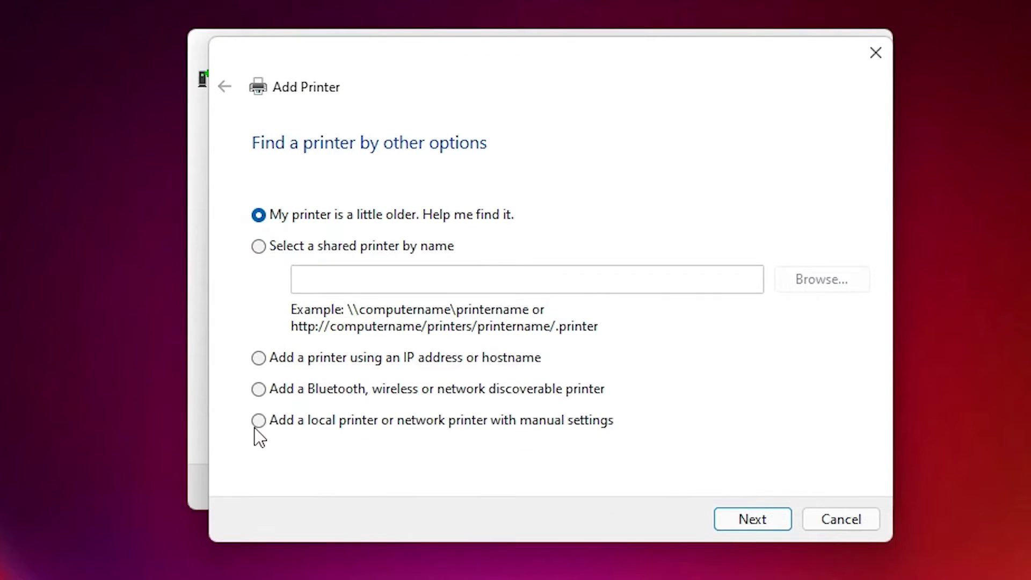
left_click(297, 424)
left_click(769, 532)
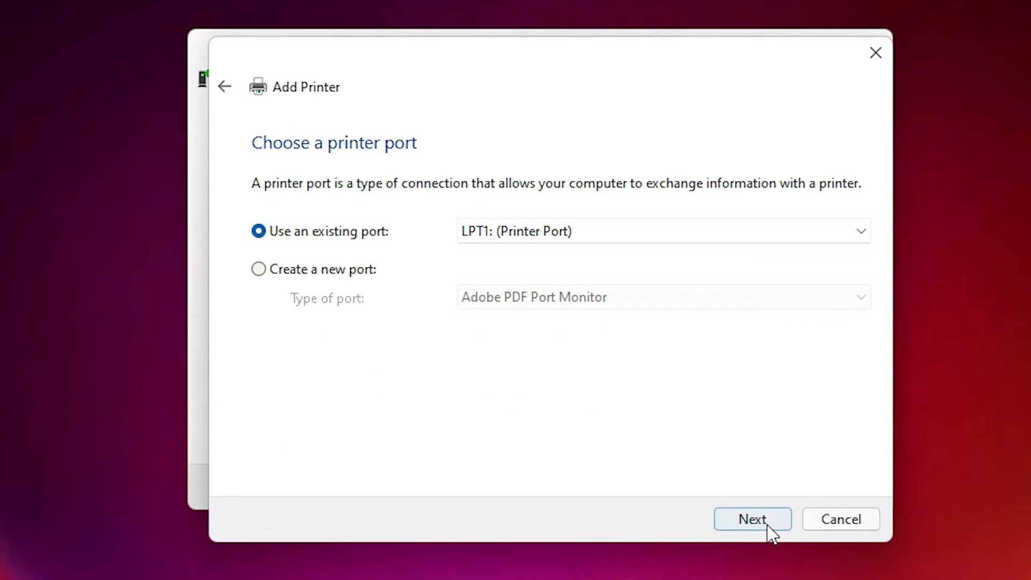
- Use existing port USB001 (Virtual printer port for USB) and continue to driver installation
left_click(622, 224)
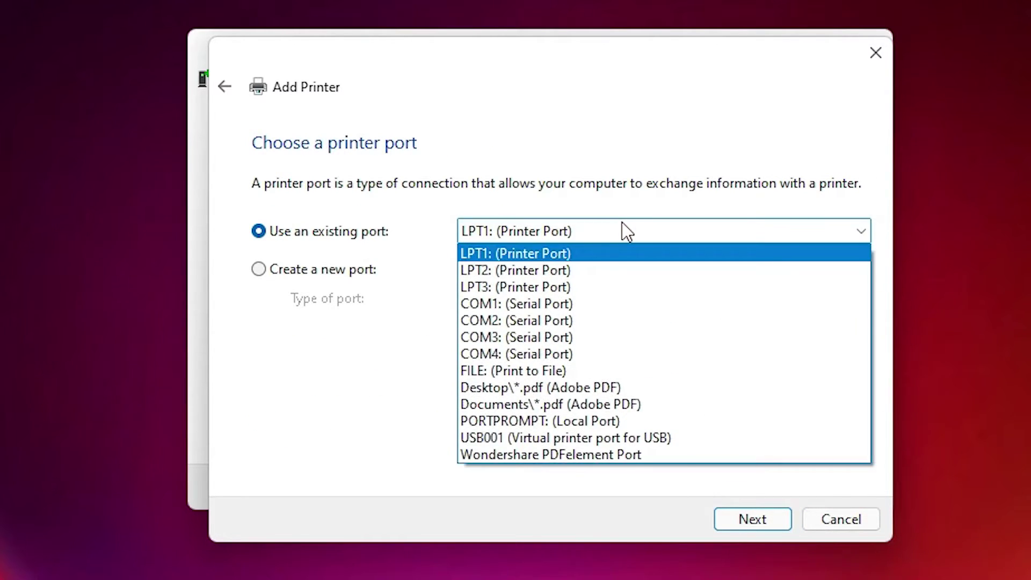
left_click(585, 440)
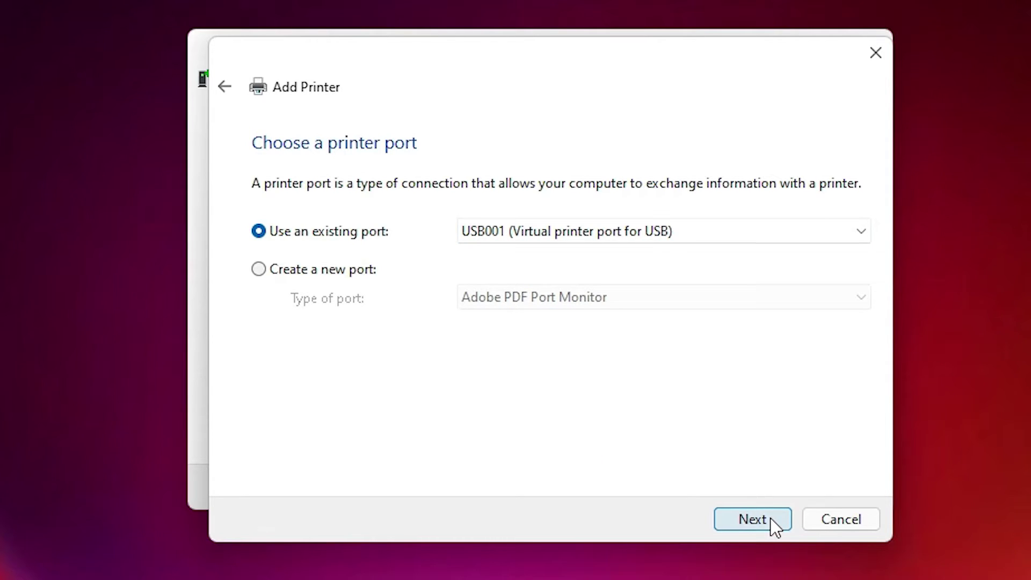
left_click(753, 518)
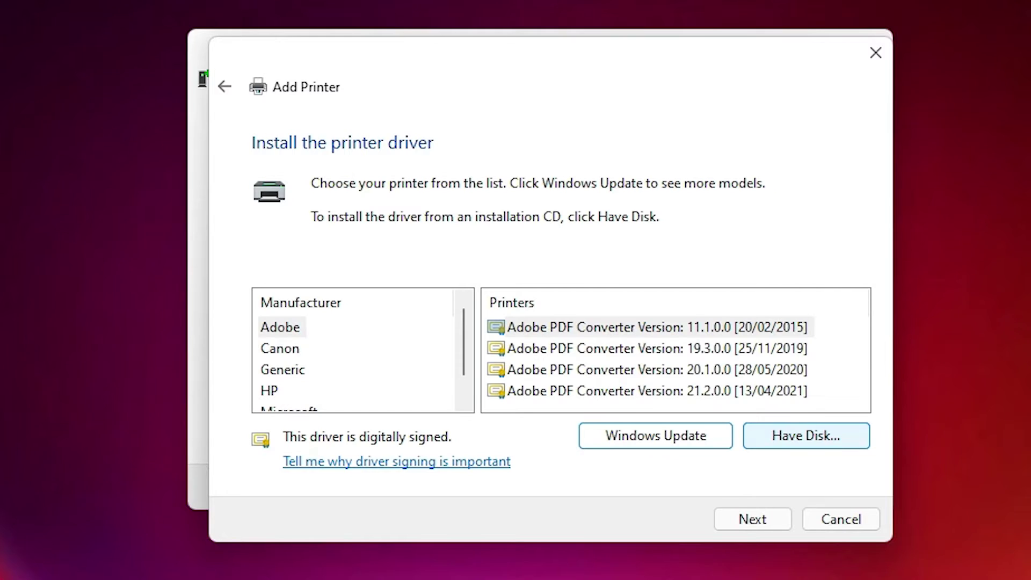
- Install from disk, browsing to the Archive-dcdf folder on the Desktop
left_click(854, 435)
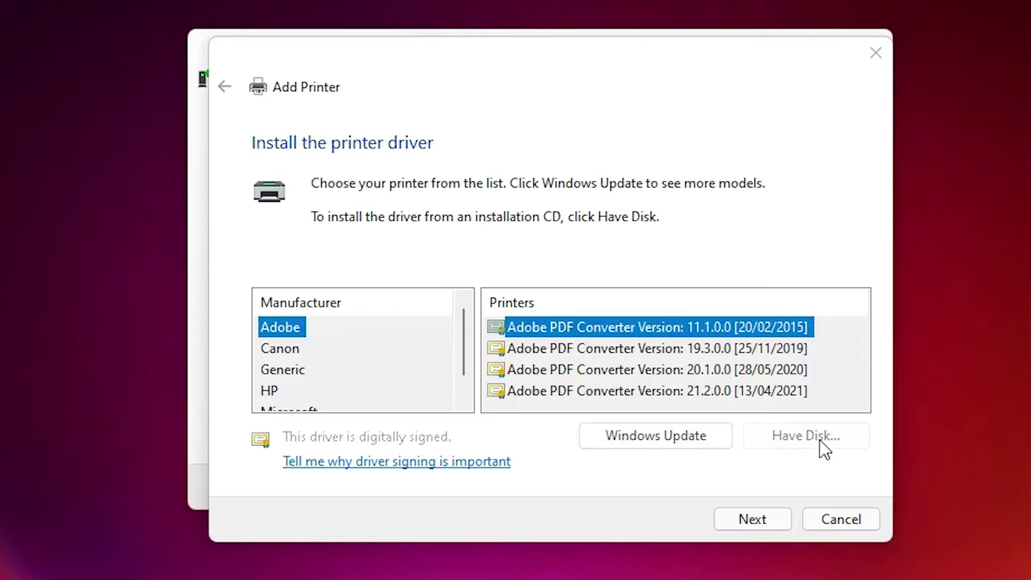
left_click(720, 403)
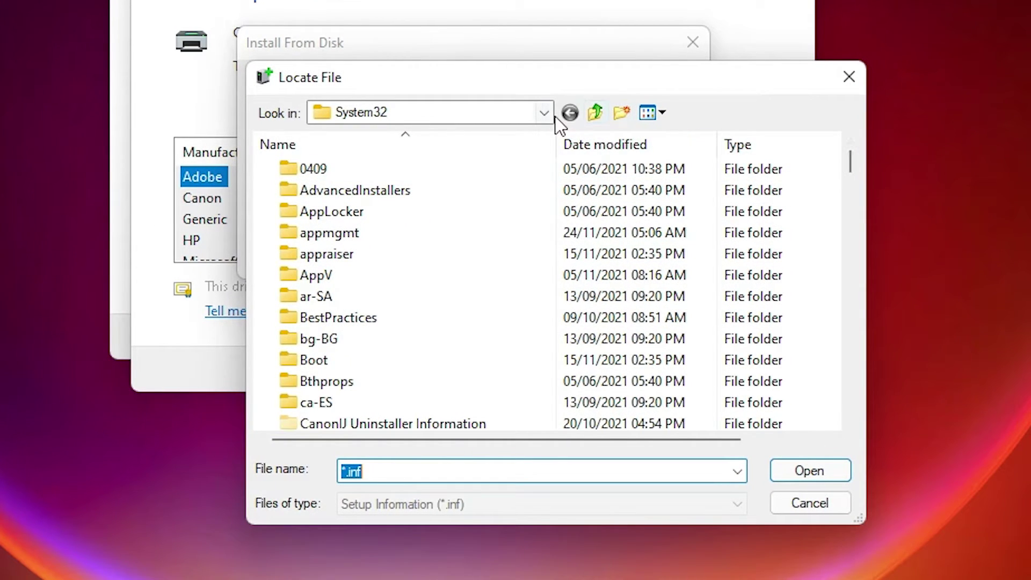
left_click(548, 112)
scroll(411, 202, "up", 5)
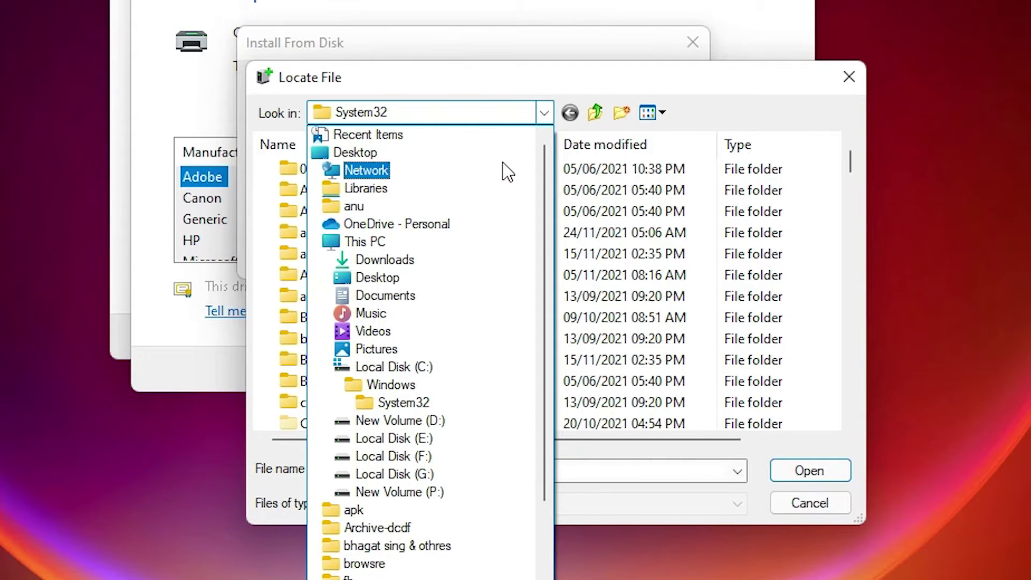
left_click(370, 152)
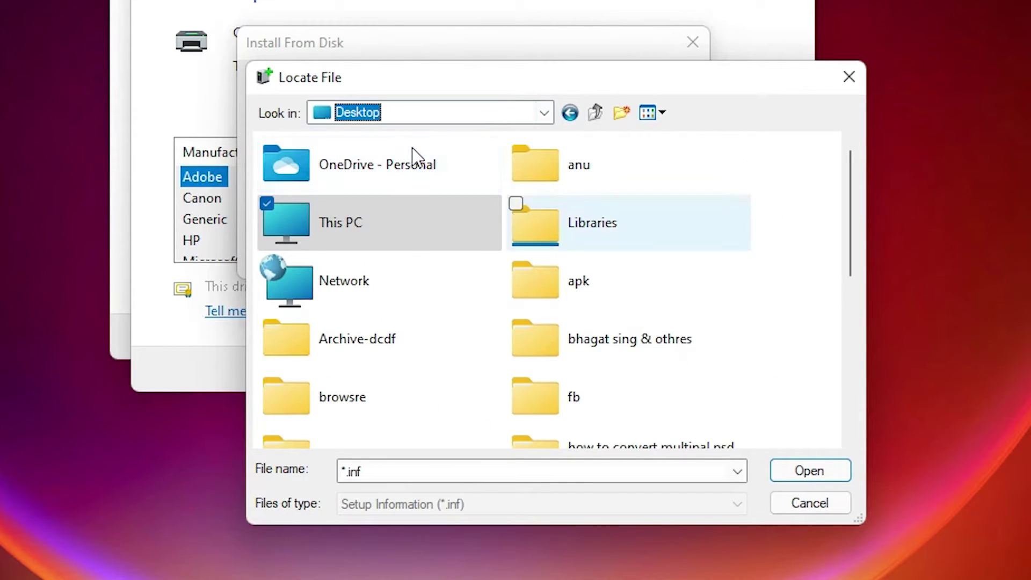
left_click(560, 286)
left_click(356, 337)
double_click(355, 336)
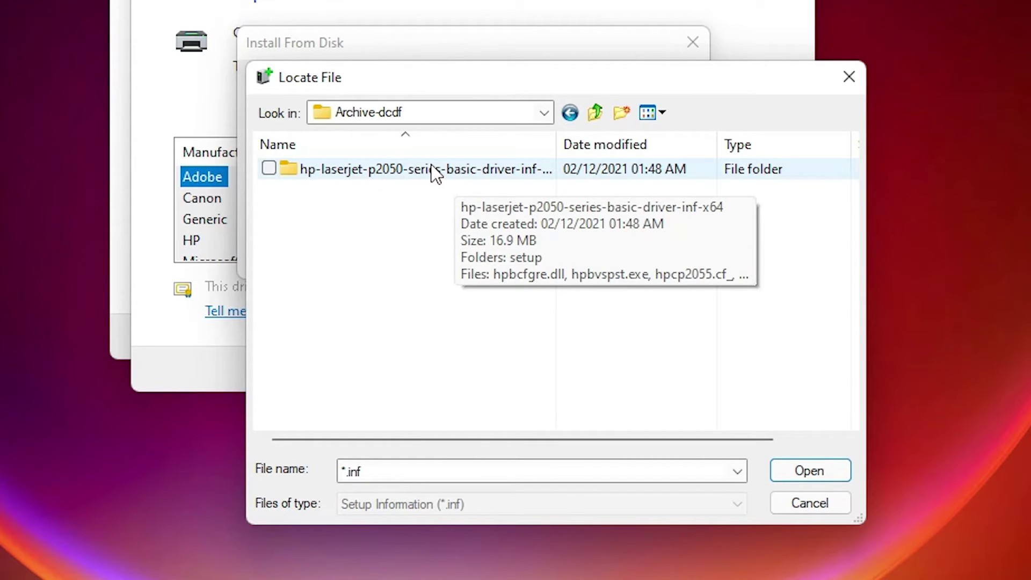
- Load hppaew13.inf from the hp-laserjet driver folder as the printer driver
double_click(416, 171)
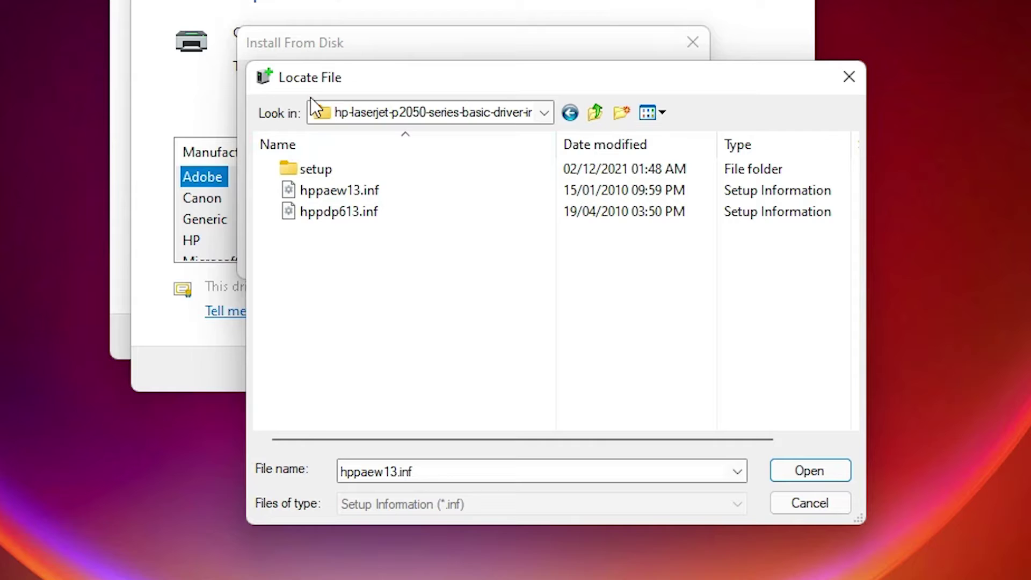
left_click(338, 203)
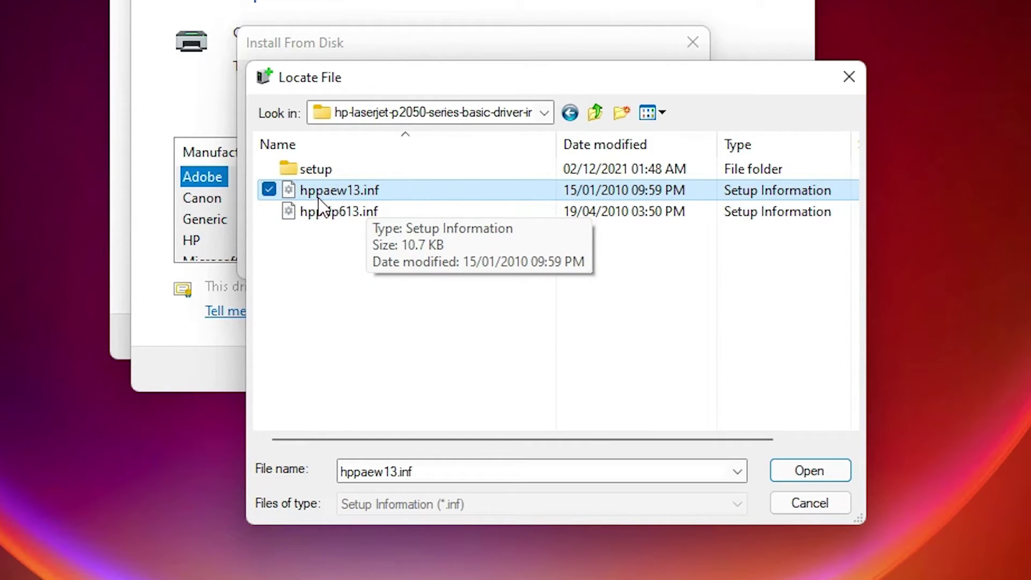
left_click(811, 472)
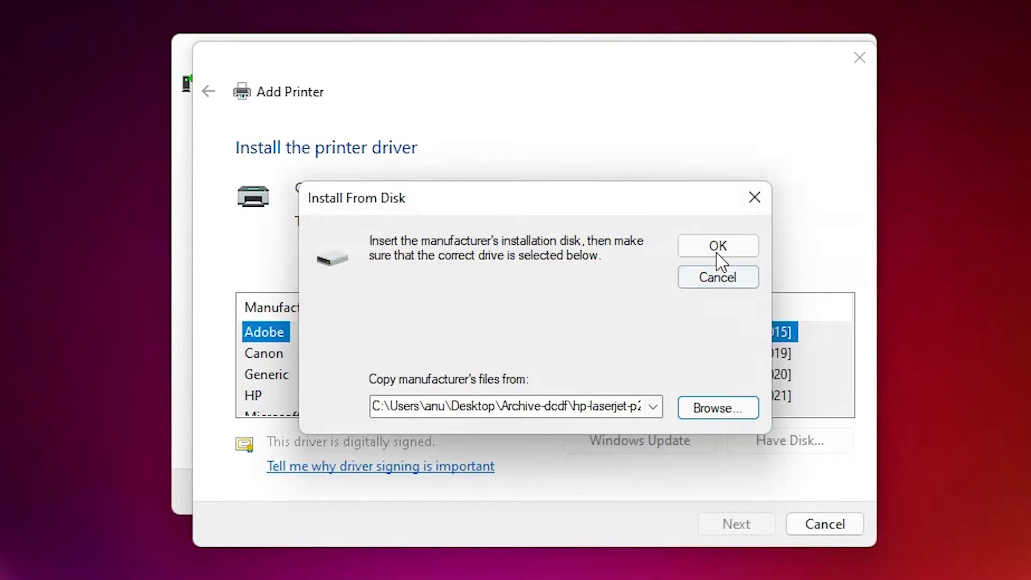
left_click(656, 90)
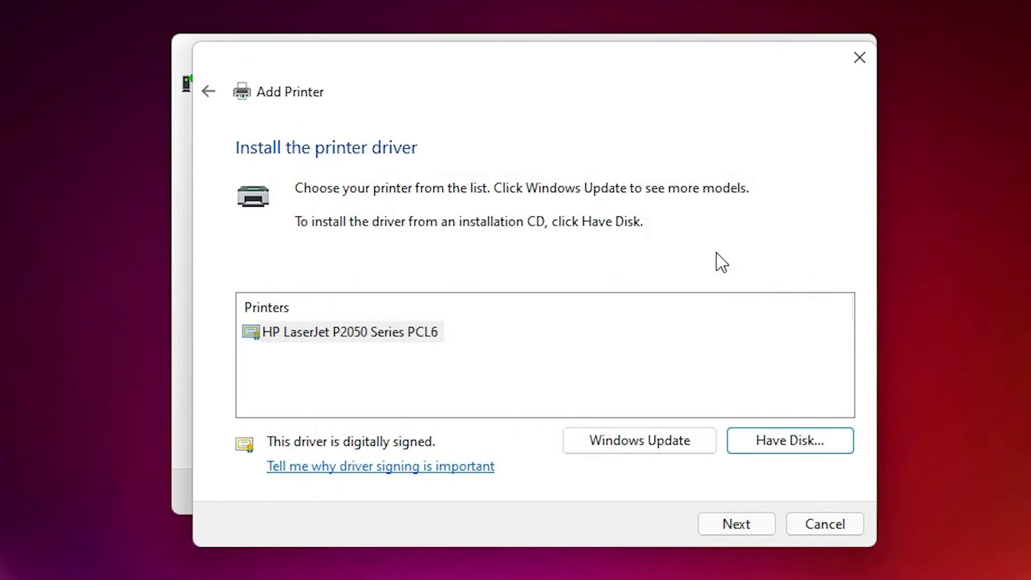
- Select the HP LaserJet P2050 Series PCL6 driver and keep its default printer name
left_click(379, 337)
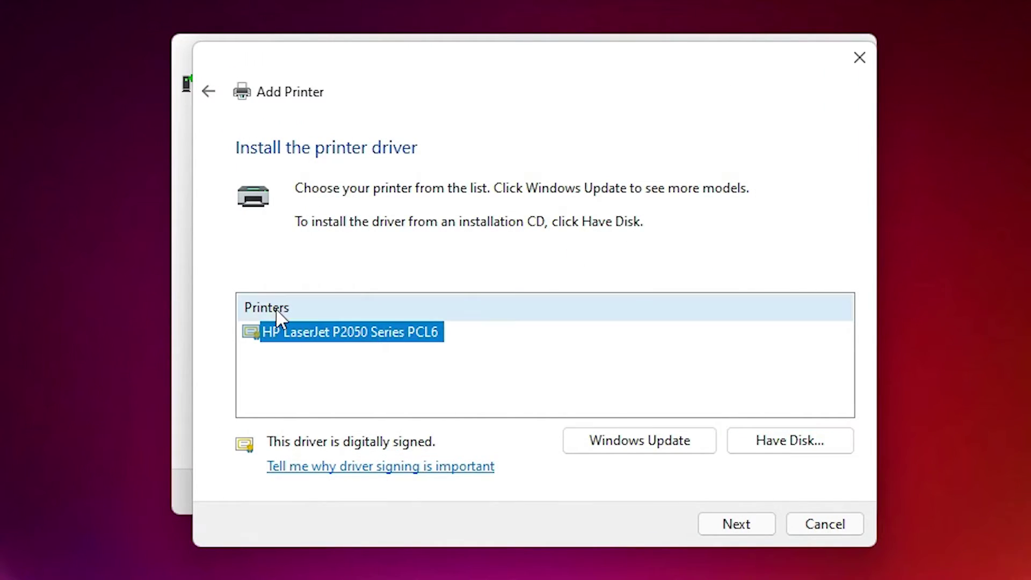
left_click(736, 524)
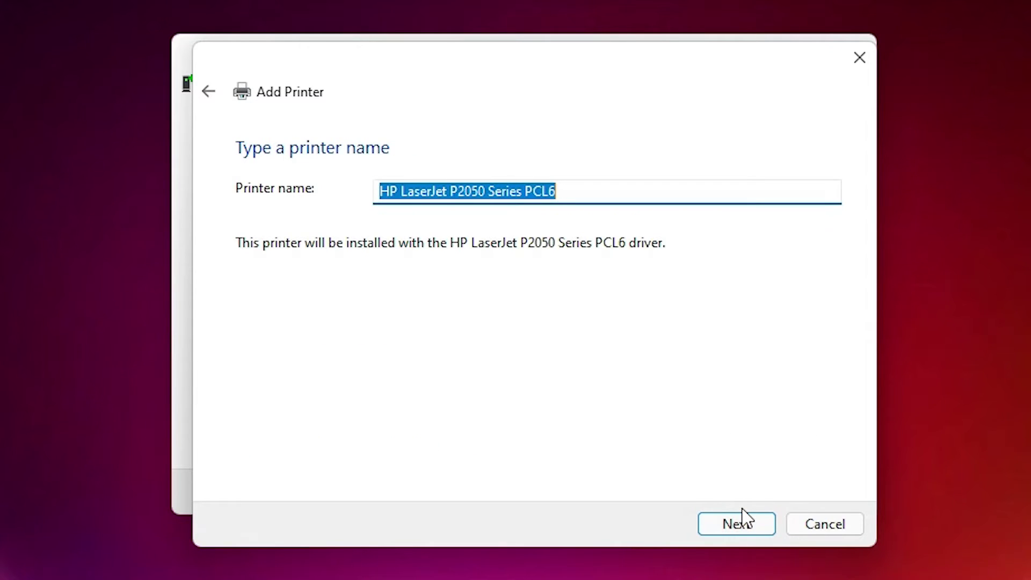
left_click(747, 529)
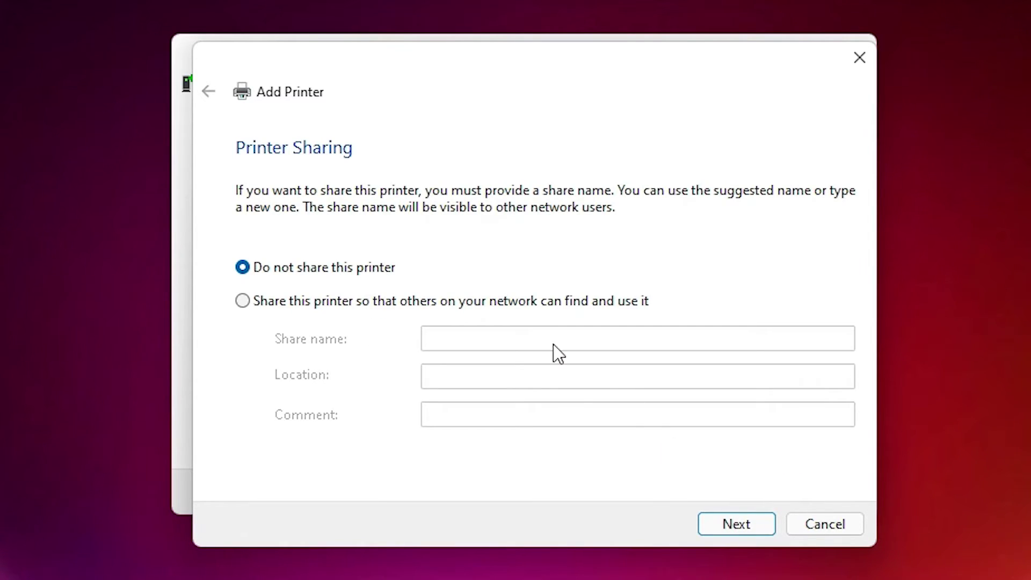
- Set the printer to Do not share this printer and finish the wizard
left_click(274, 310)
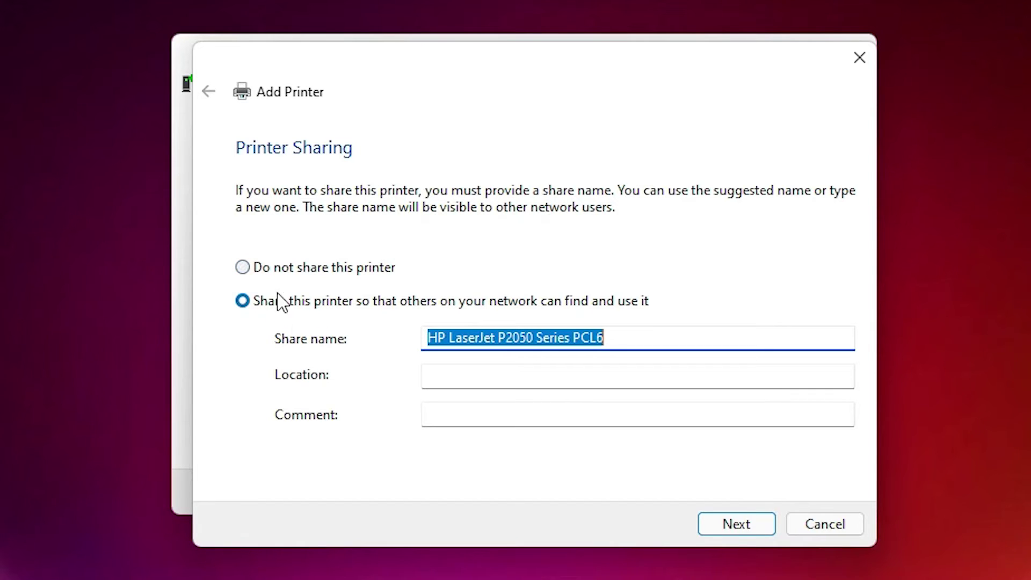
left_click(328, 270)
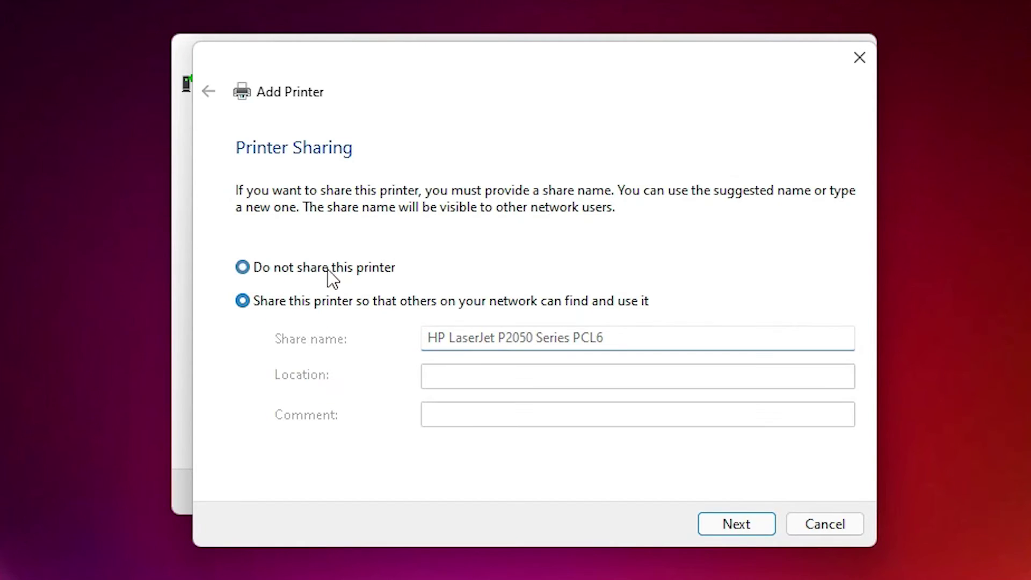
left_click(753, 524)
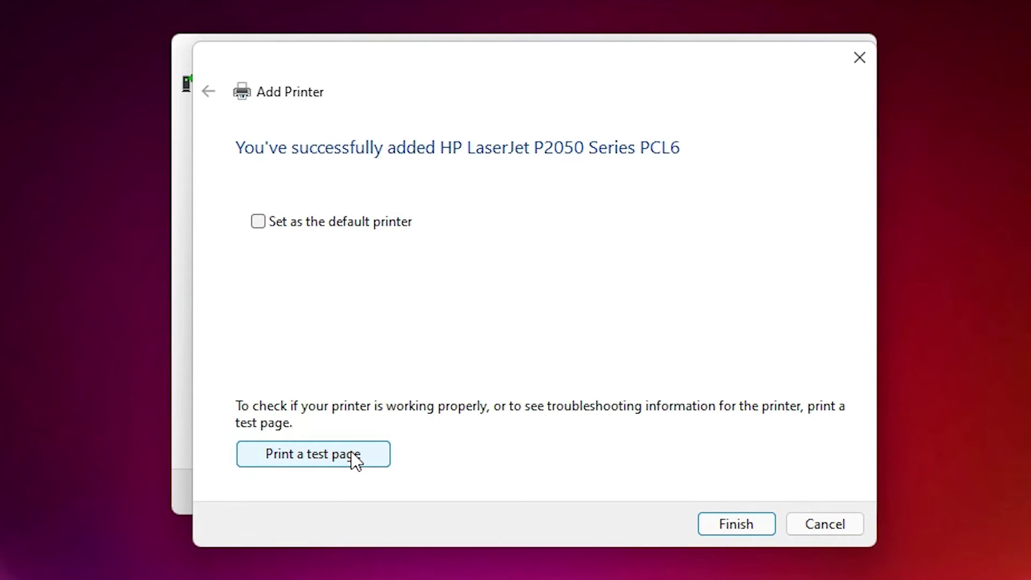
left_click(752, 526)
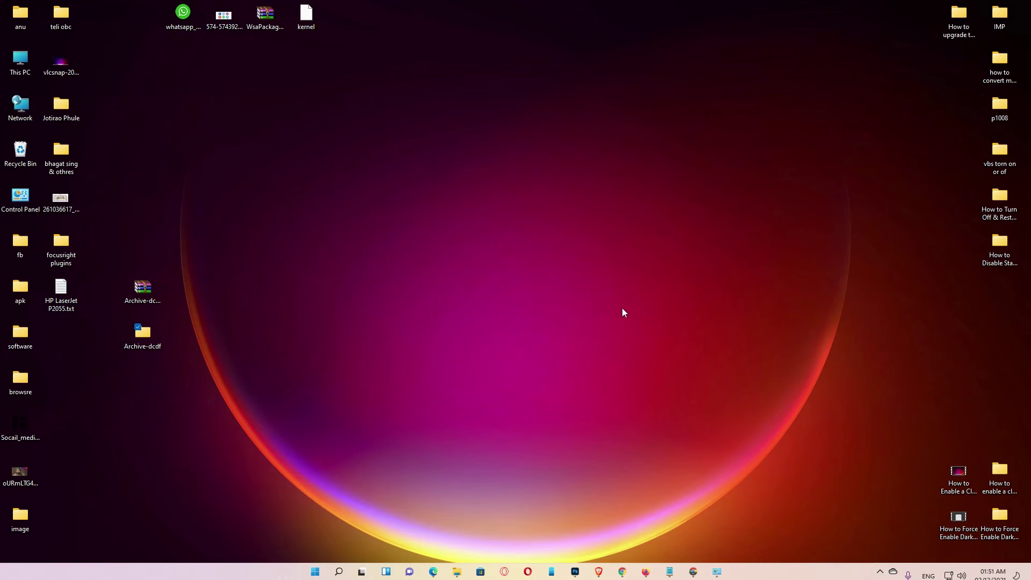
- Restore Devices and Printers to see HP LaserJet P2050 Series PCL6 among six printers
mouse_move(718, 577)
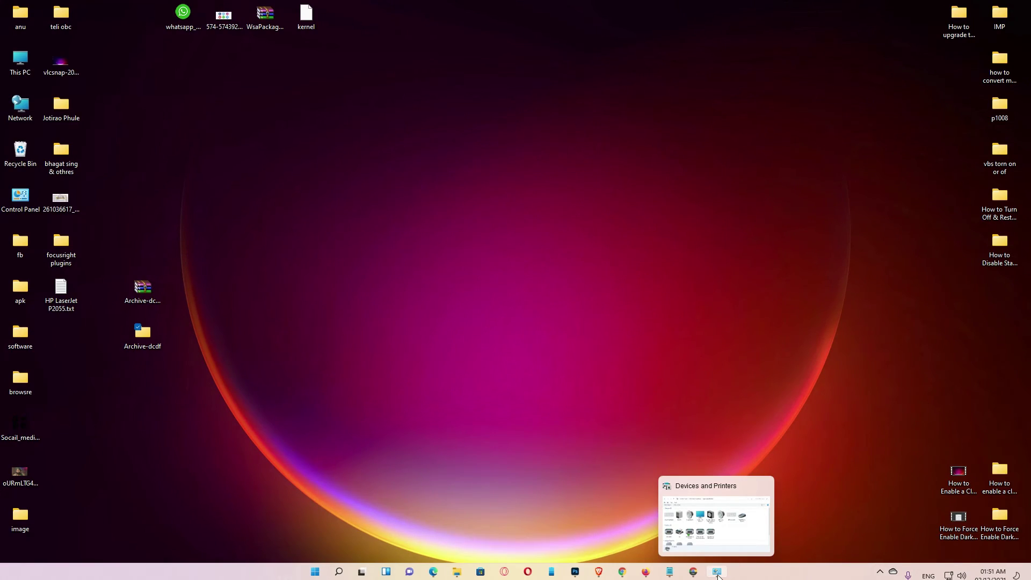
left_click(718, 577)
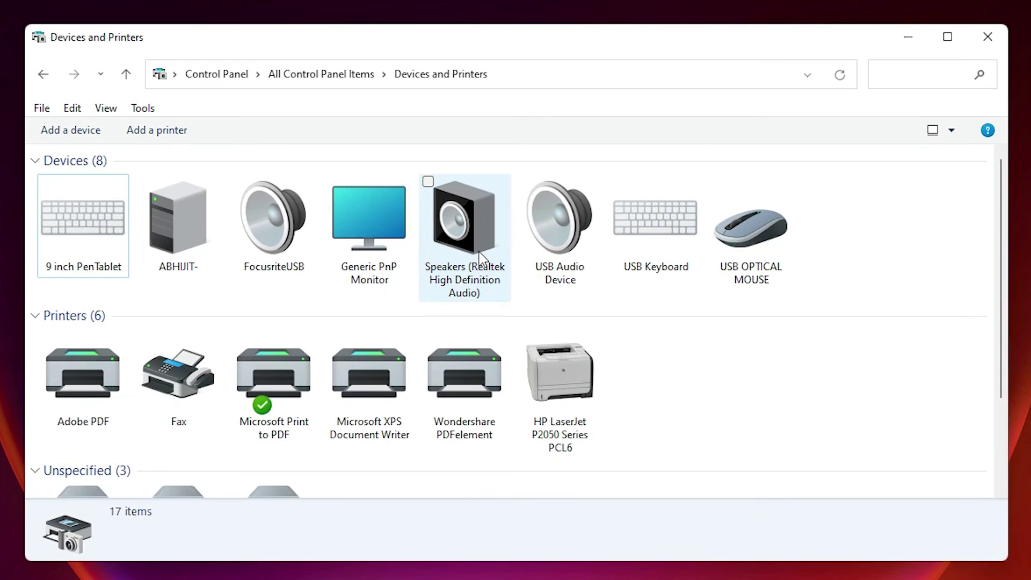